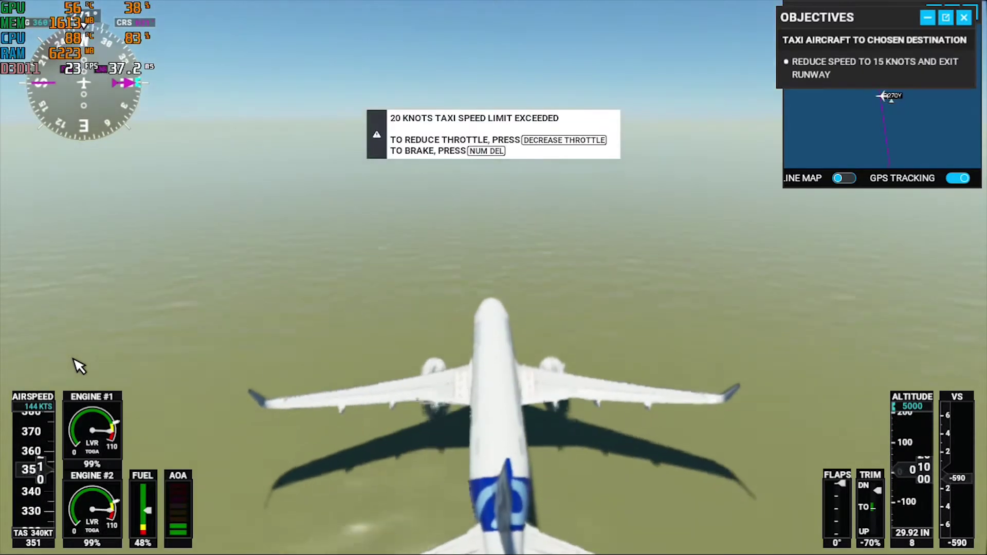
{"action": "key", "text": "F1"}
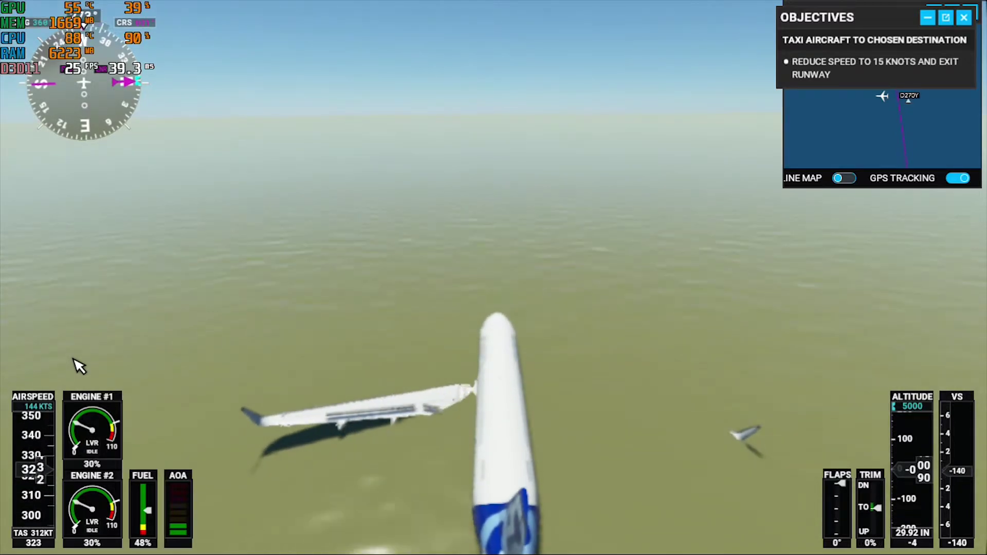
{"action": "key", "text": "F7"}
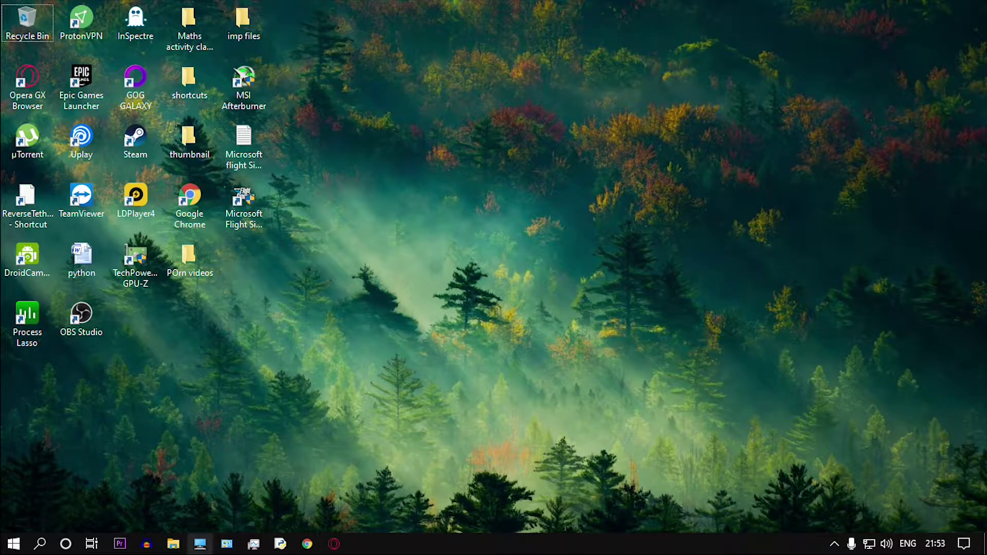
- Switch to File Explorer and open the user's profile folder inside Users on the SSD WINDOWS (C:) drive
{"action": "left_click", "coordinate": [173, 544]}
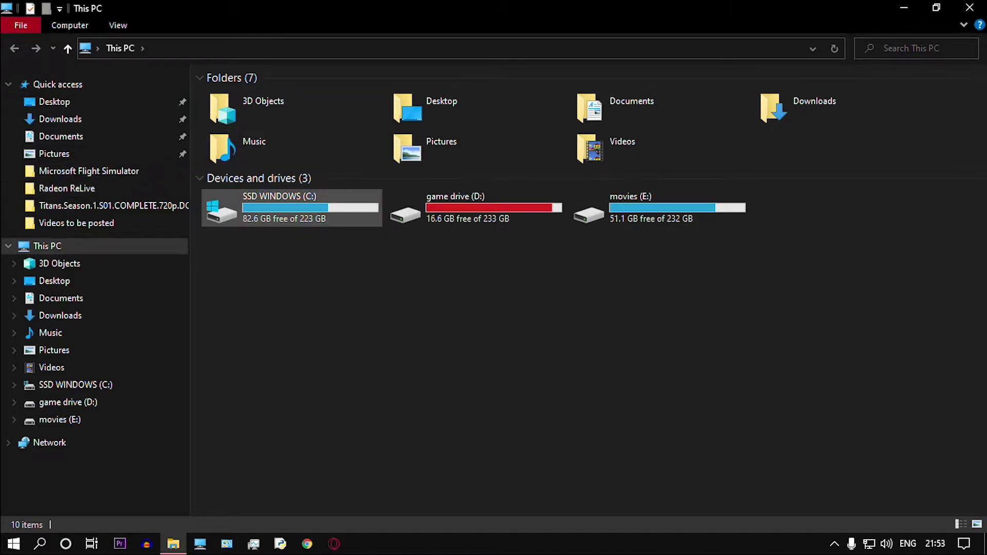
{"action": "left_click", "coordinate": [288, 207]}
{"action": "double_click", "coordinate": [288, 207]}
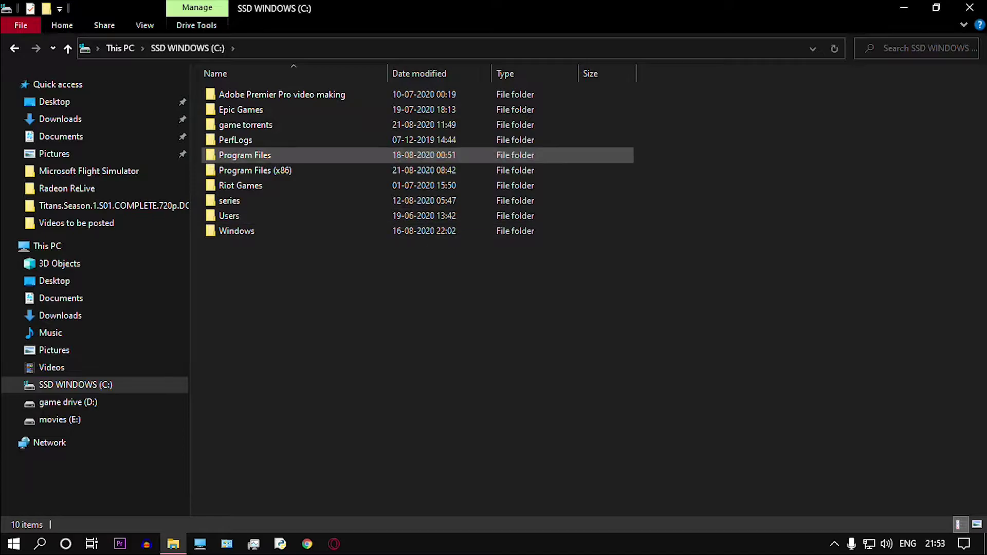
{"action": "left_click", "coordinate": [229, 216]}
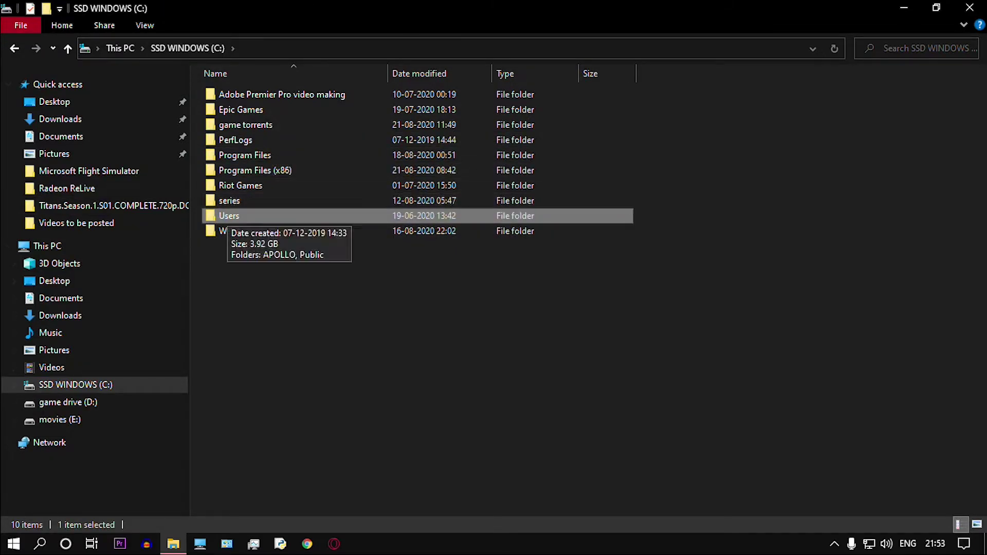
{"action": "double_click", "coordinate": [229, 216]}
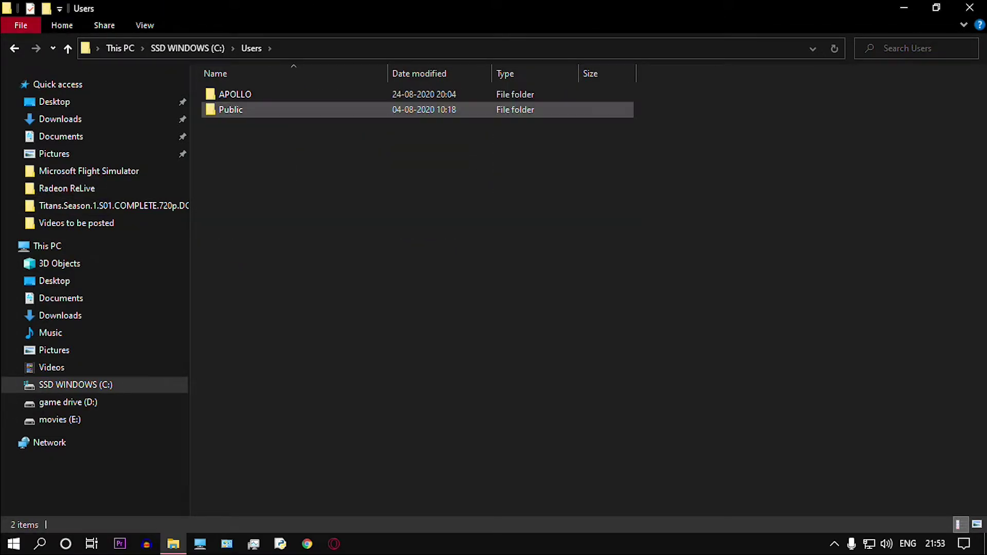
{"action": "left_click", "coordinate": [230, 109]}
{"action": "left_click", "coordinate": [235, 94]}
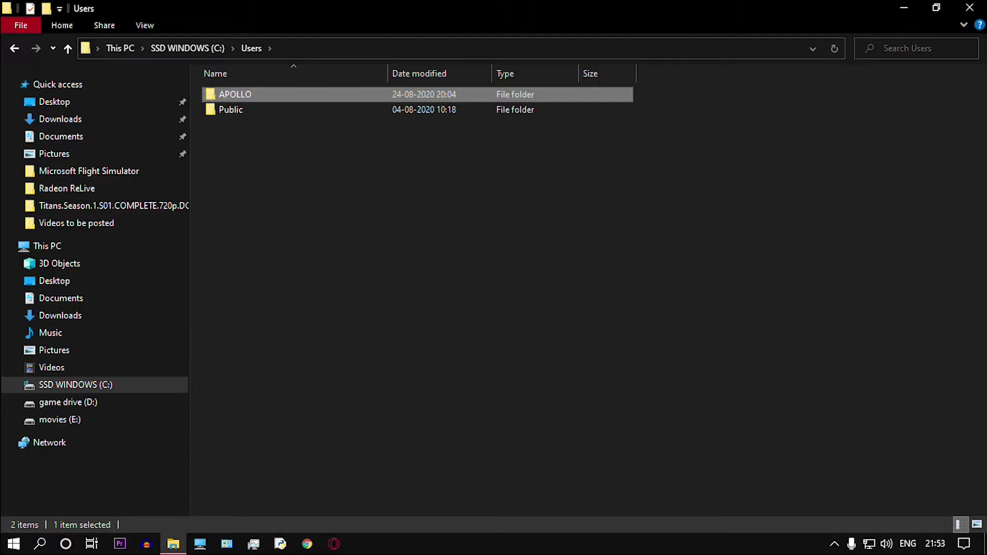
{"action": "double_click", "coordinate": [235, 95]}
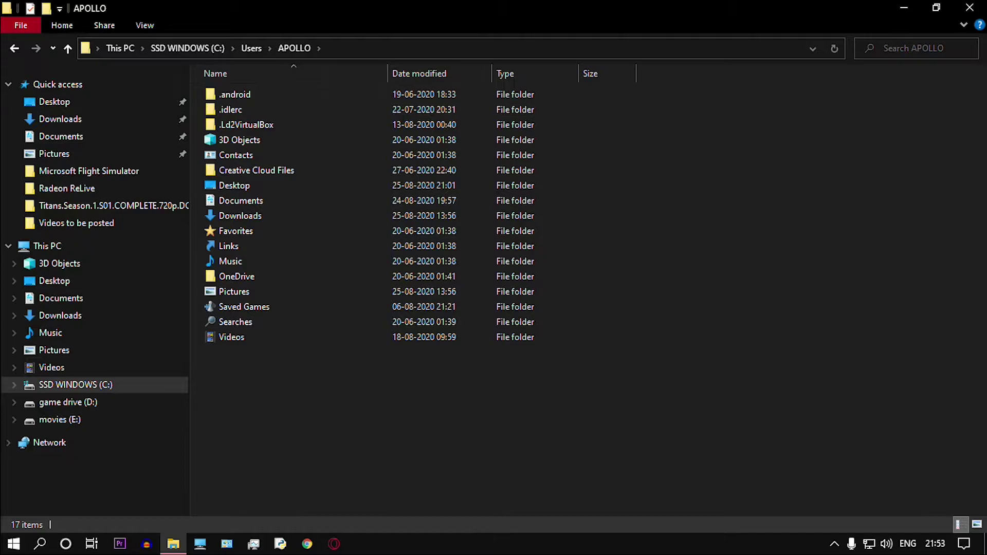
- Make hidden items visible in the profile folder and open its AppData folder
{"action": "left_click", "coordinate": [144, 25]}
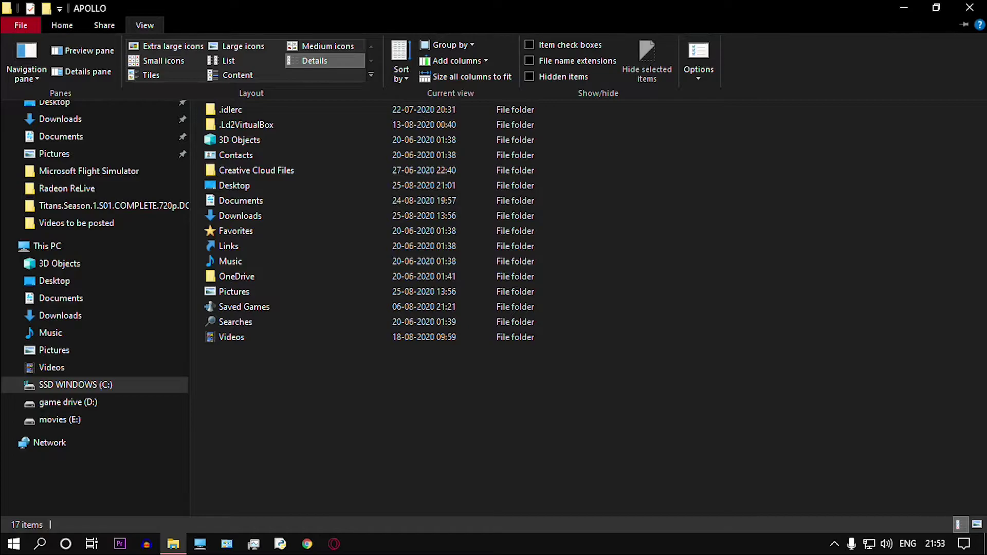
{"action": "left_click", "coordinate": [530, 76]}
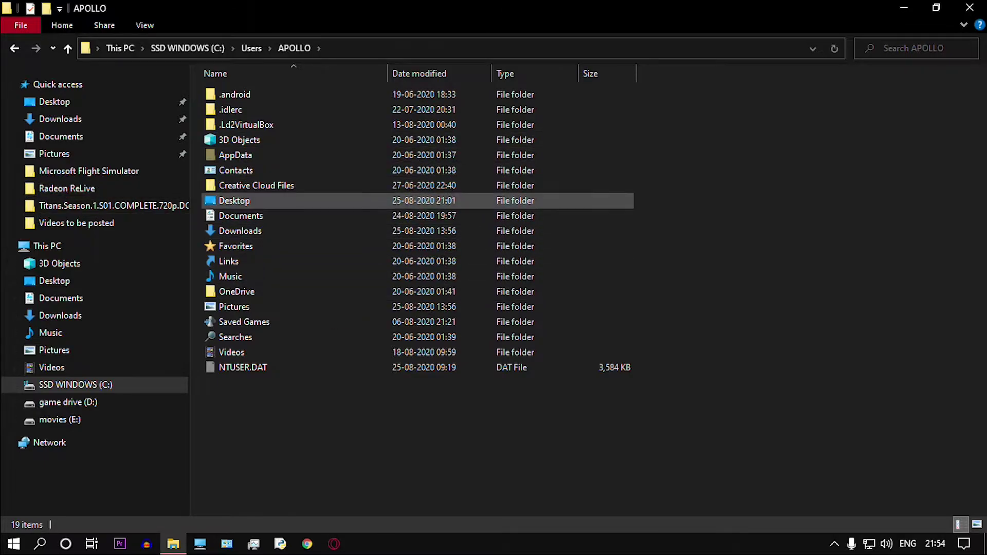
{"action": "left_click", "coordinate": [236, 171]}
{"action": "left_click", "coordinate": [235, 155]}
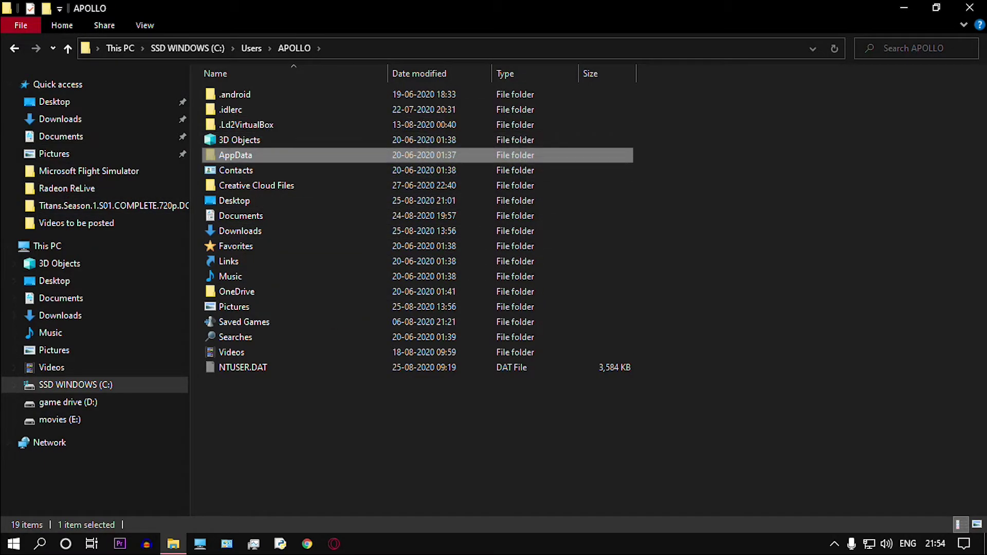
{"action": "key", "text": "Return"}
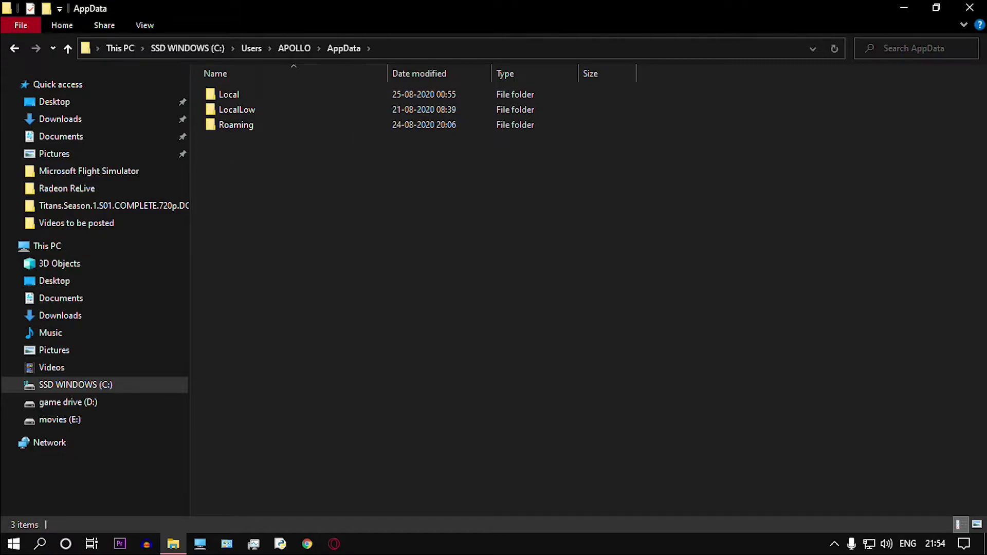
- Open the Microsoft Flight Simulator folder inside AppData's Roaming folder
{"action": "left_click", "coordinate": [236, 125]}
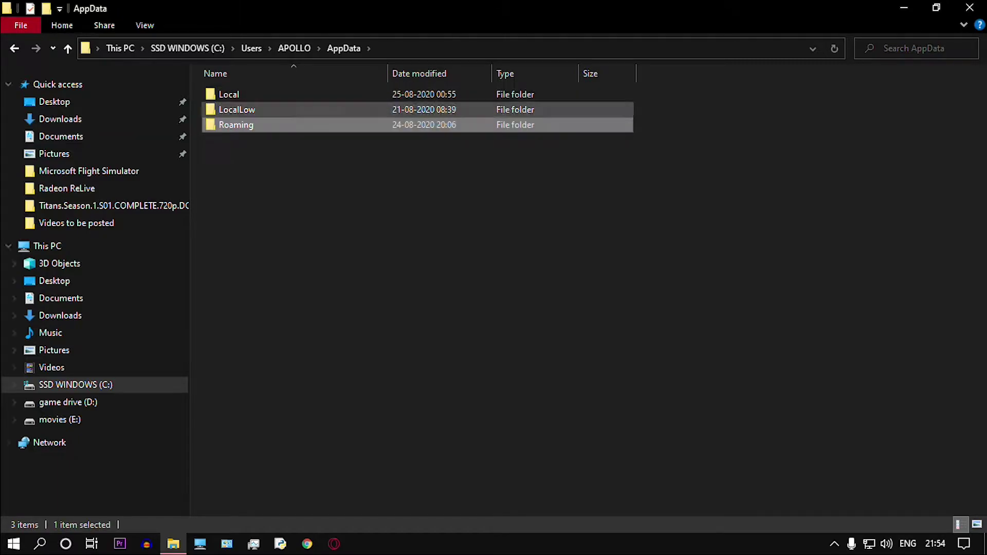
{"action": "double_click", "coordinate": [236, 125]}
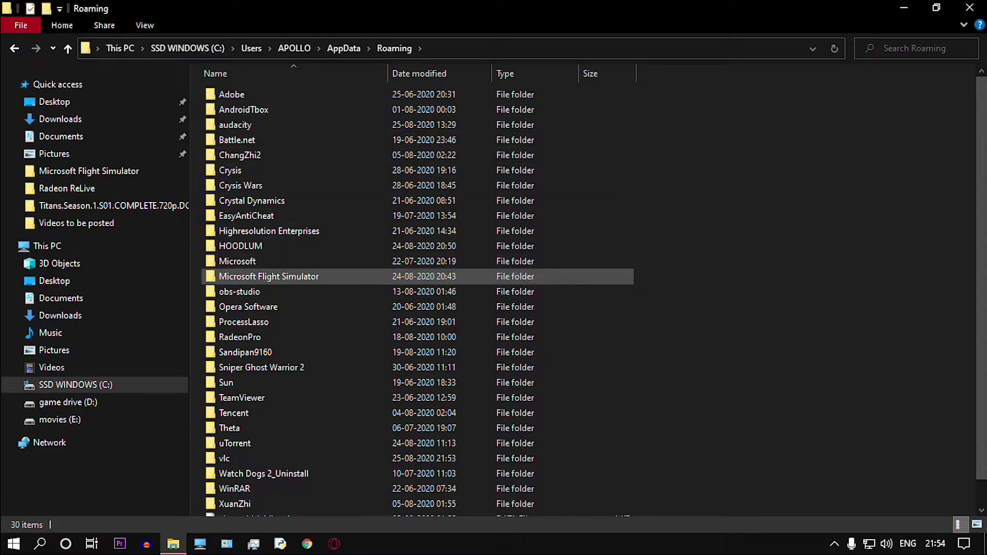
{"action": "left_click", "coordinate": [268, 276]}
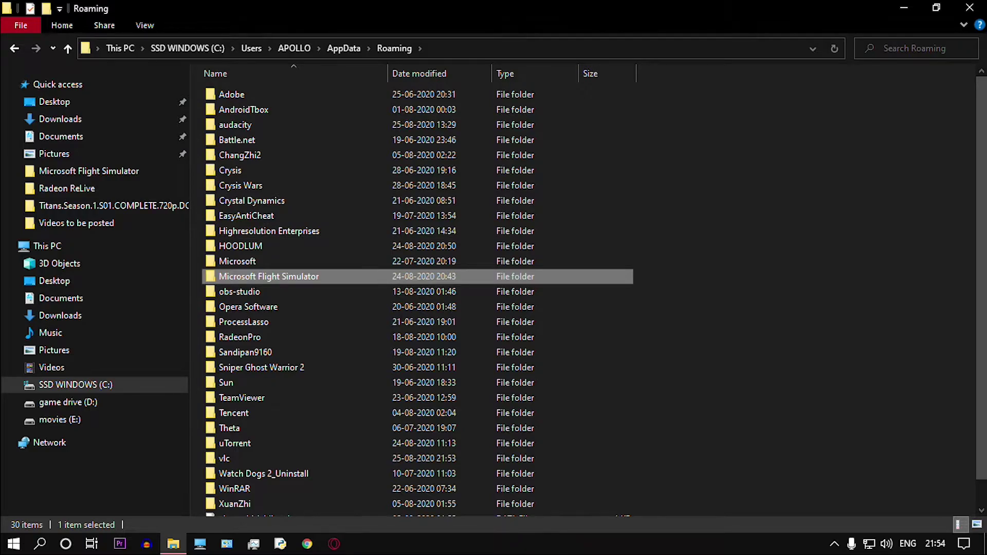
{"action": "key", "text": "Return"}
- Open the UserCfg OPT file with Notepad, without making Notepad the default for .opt files
{"action": "left_click", "coordinate": [234, 352]}
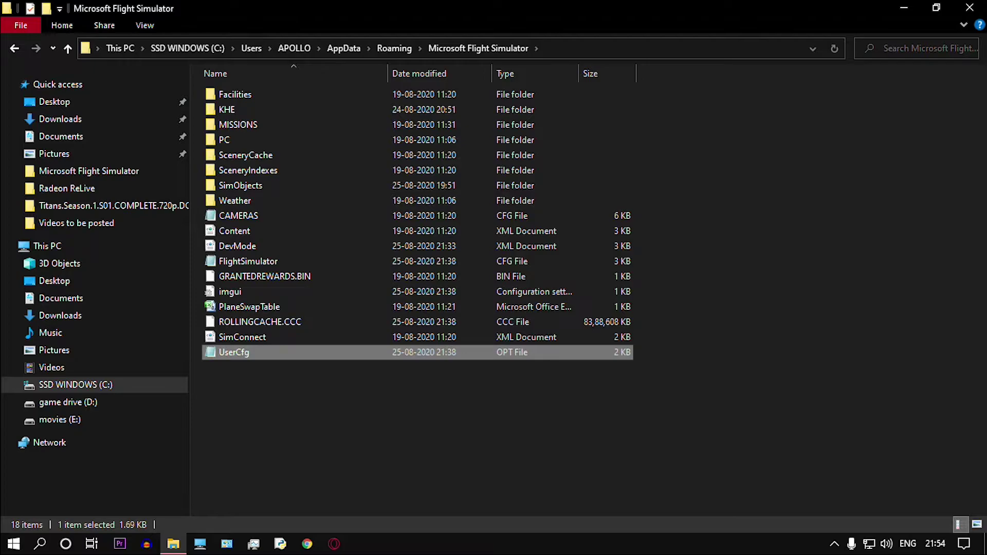
{"action": "right_click", "coordinate": [483, 354]}
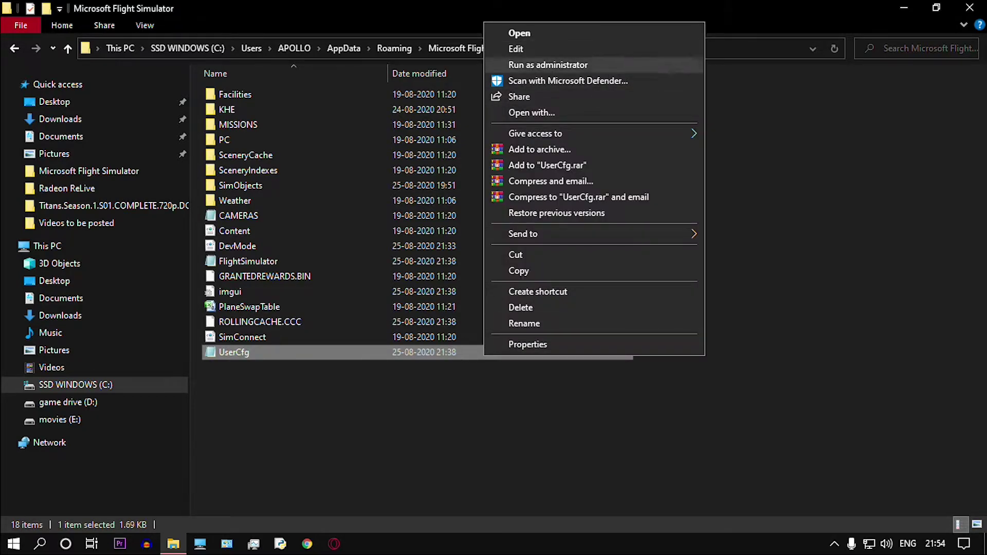
{"action": "left_click", "coordinate": [532, 113]}
{"action": "left_click", "coordinate": [375, 305]}
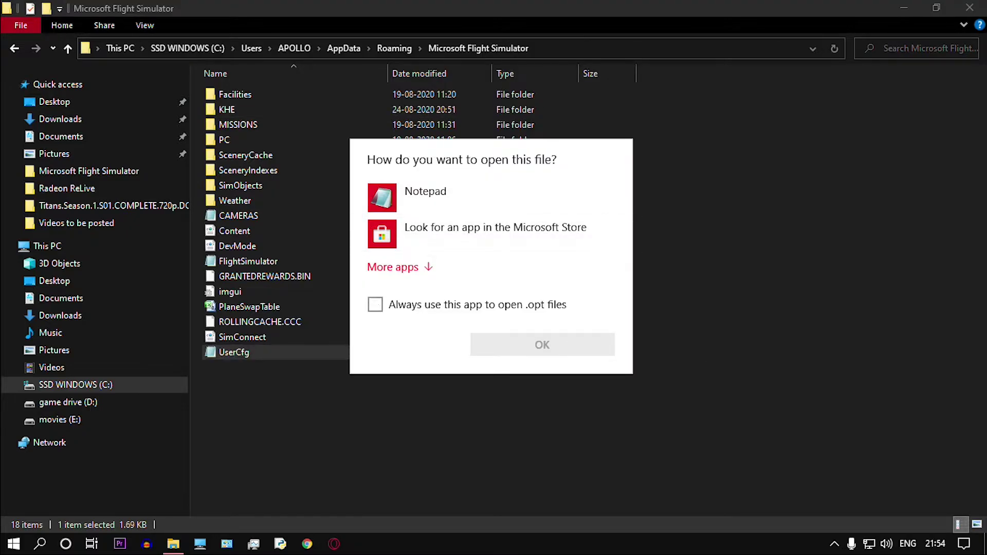
{"action": "left_click", "coordinate": [426, 198]}
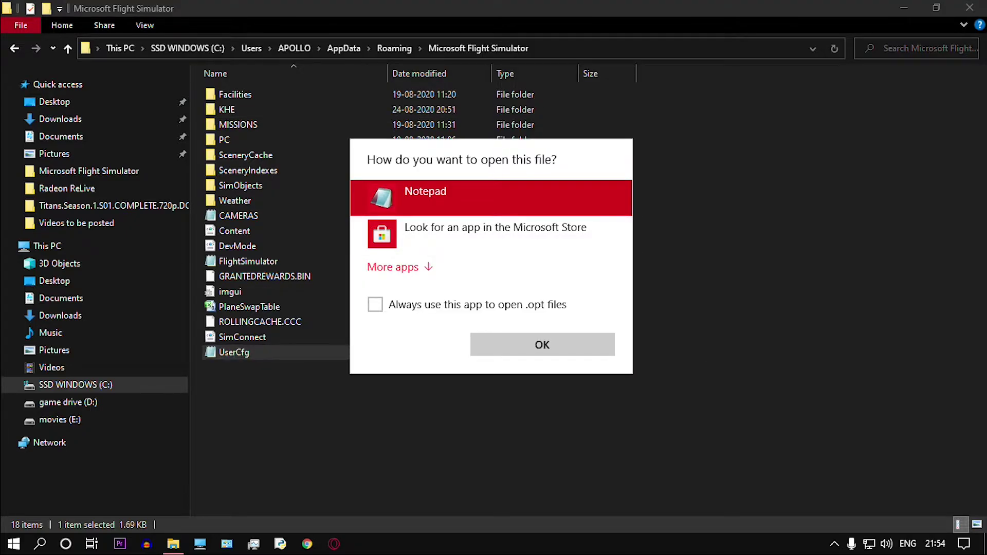
{"action": "left_click", "coordinate": [542, 344]}
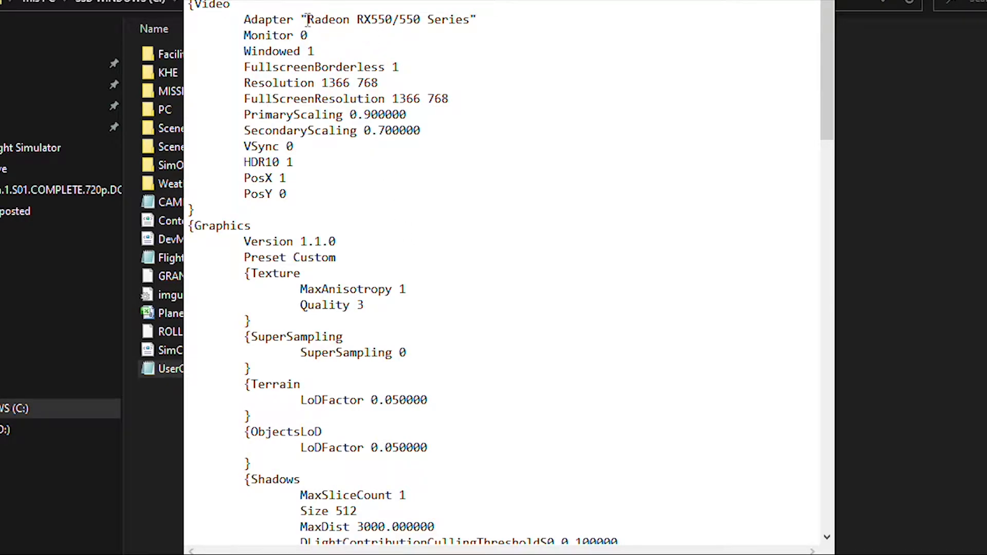
- Examine the Adapter, Resolution, FullScreenResolution, PrimaryScaling and SecondaryScaling entries in the Video section
{"action": "left_click_drag", "start_coordinate": [307, 20], "coordinate": [473, 20]}
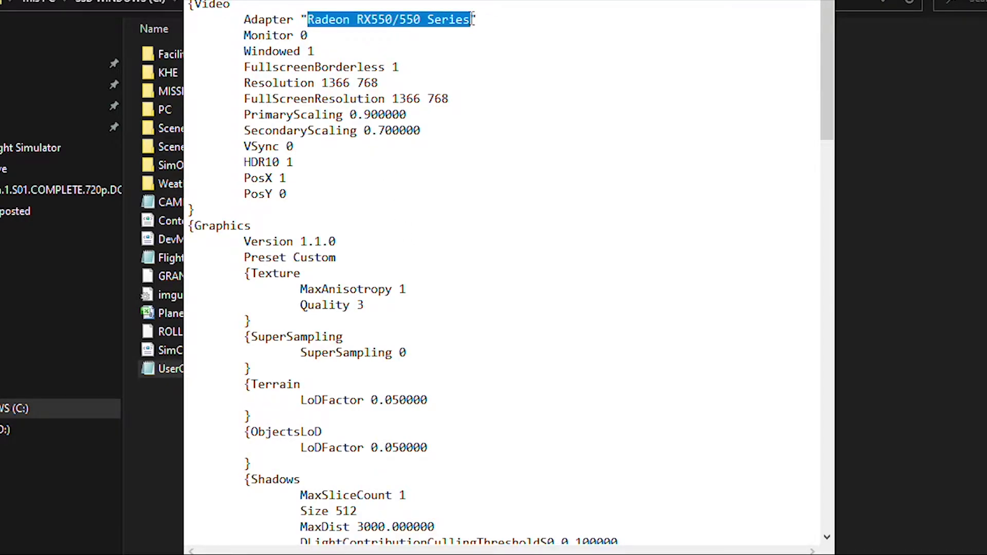
{"action": "left_click", "coordinate": [517, 15]}
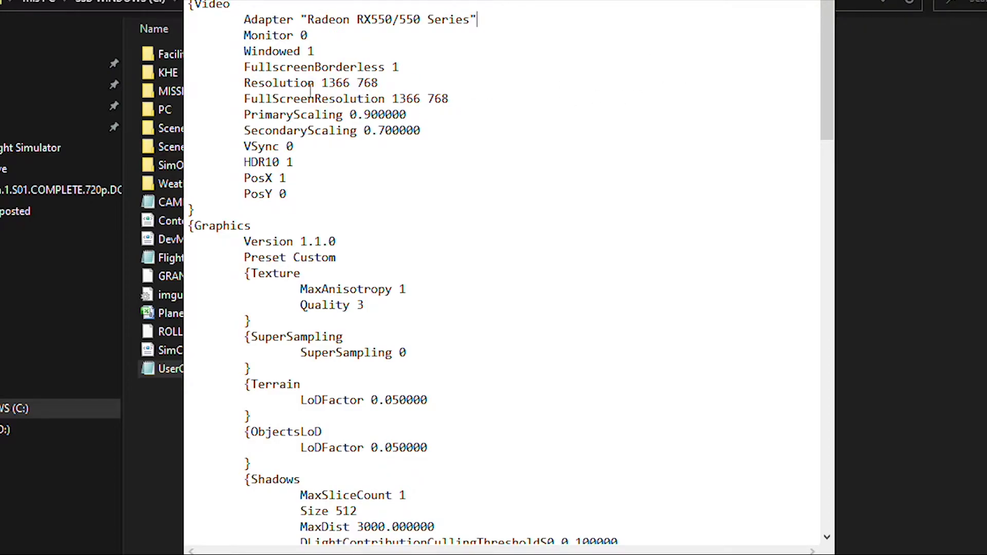
{"action": "left_click_drag", "start_coordinate": [321, 82], "coordinate": [384, 77]}
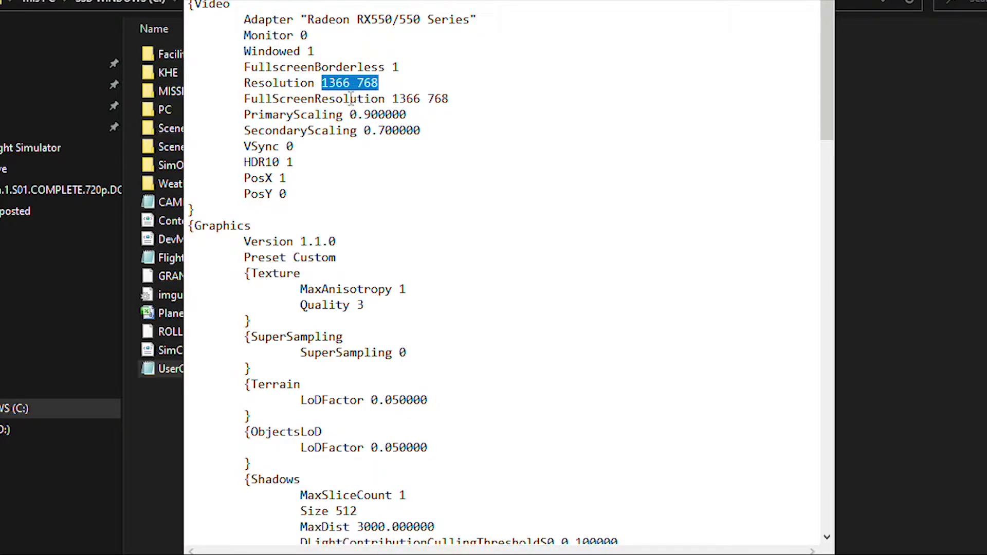
{"action": "left_click", "coordinate": [366, 111]}
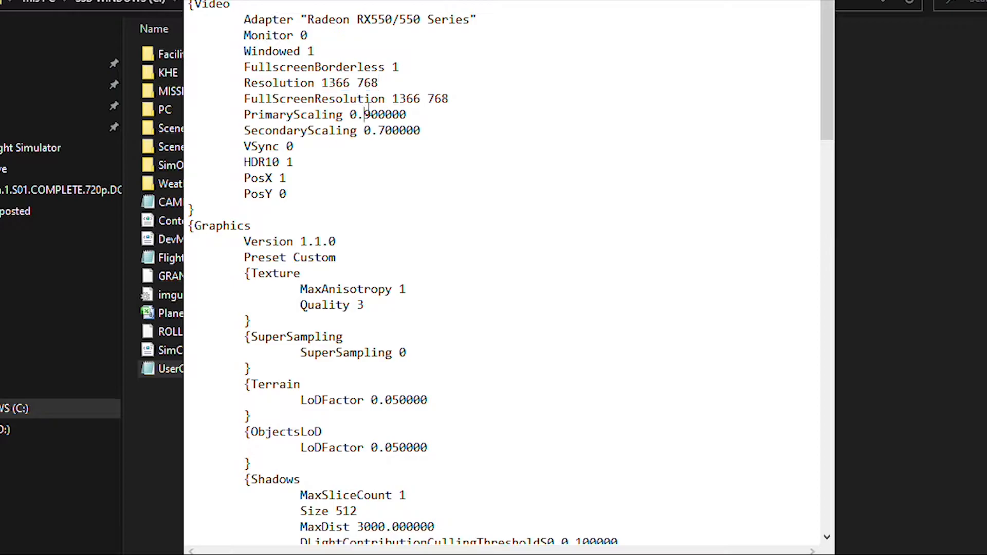
{"action": "left_click_drag", "start_coordinate": [393, 99], "coordinate": [462, 101]}
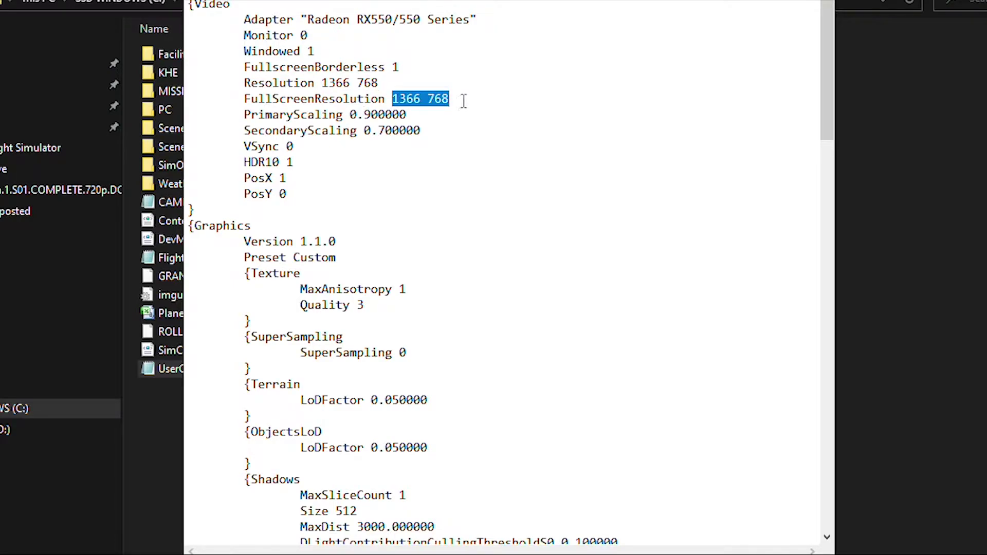
{"action": "left_click", "coordinate": [379, 130]}
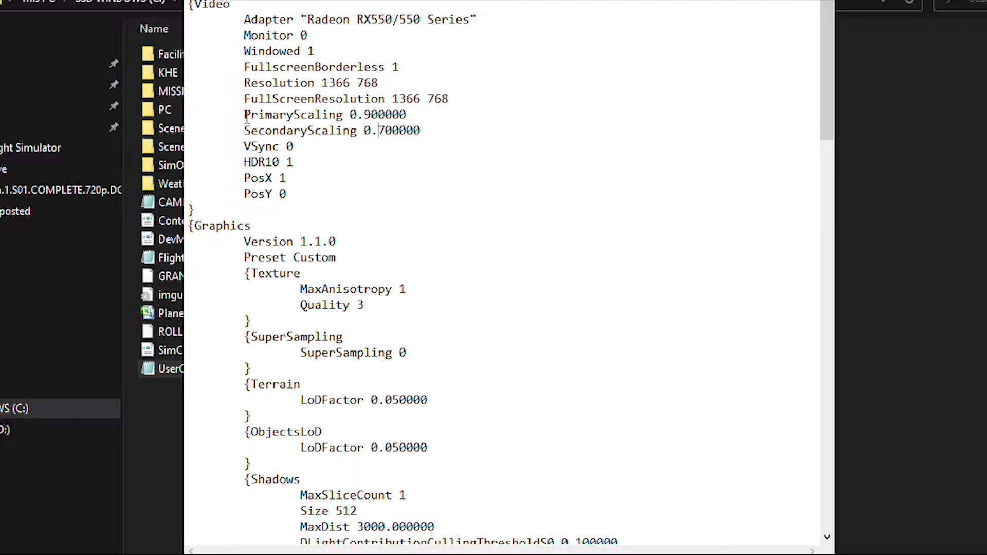
{"action": "left_click_drag", "start_coordinate": [245, 115], "coordinate": [409, 117]}
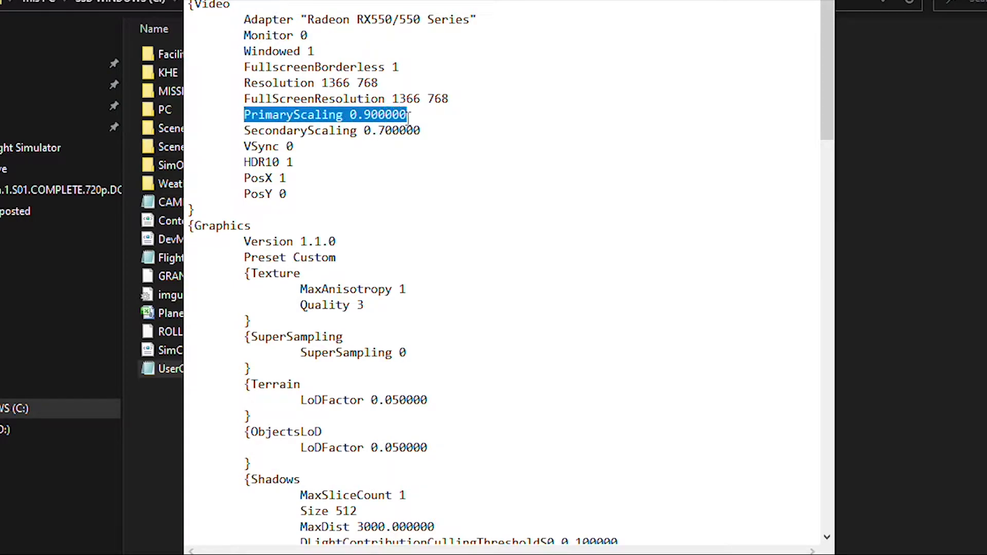
{"action": "left_click", "coordinate": [359, 115]}
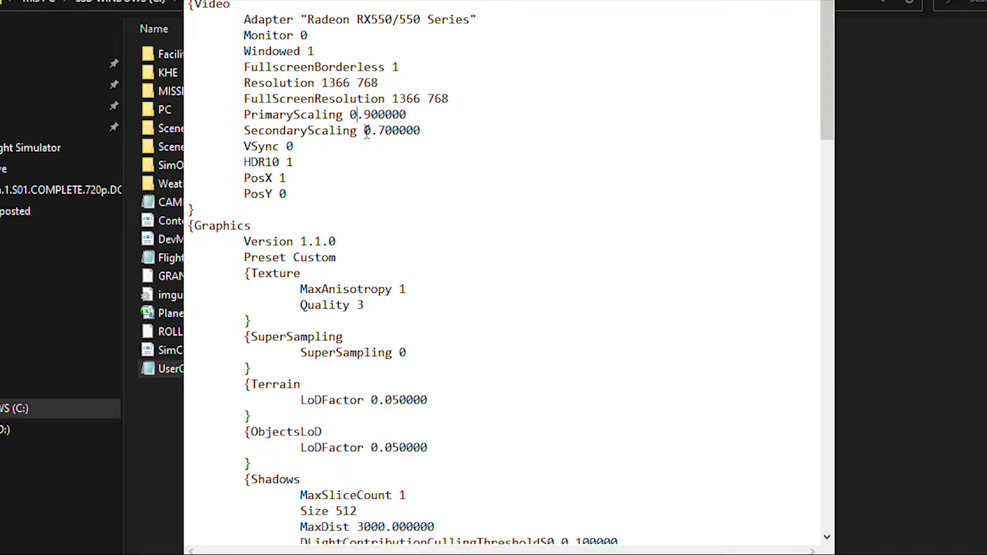
{"action": "left_click_drag", "start_coordinate": [360, 131], "coordinate": [432, 132]}
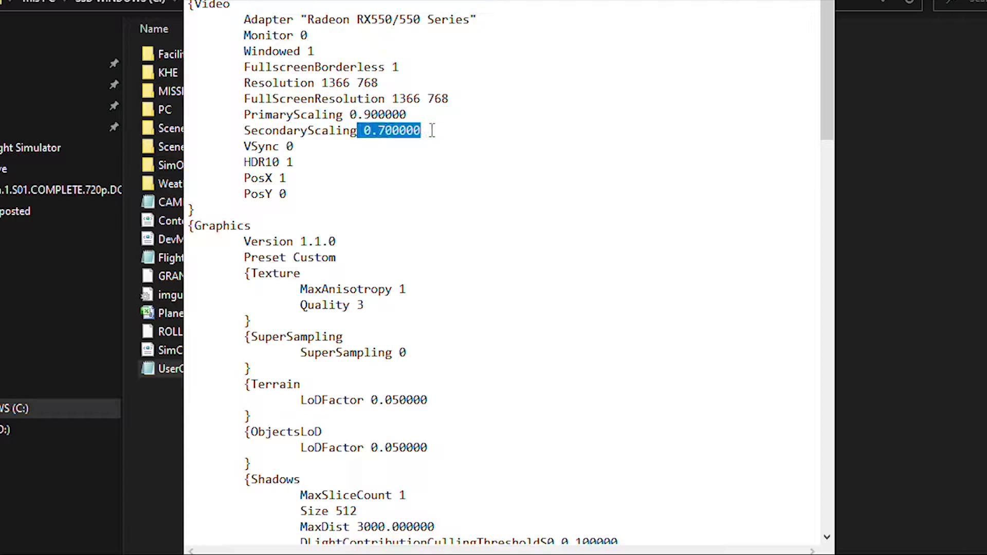
{"action": "left_click", "coordinate": [389, 149]}
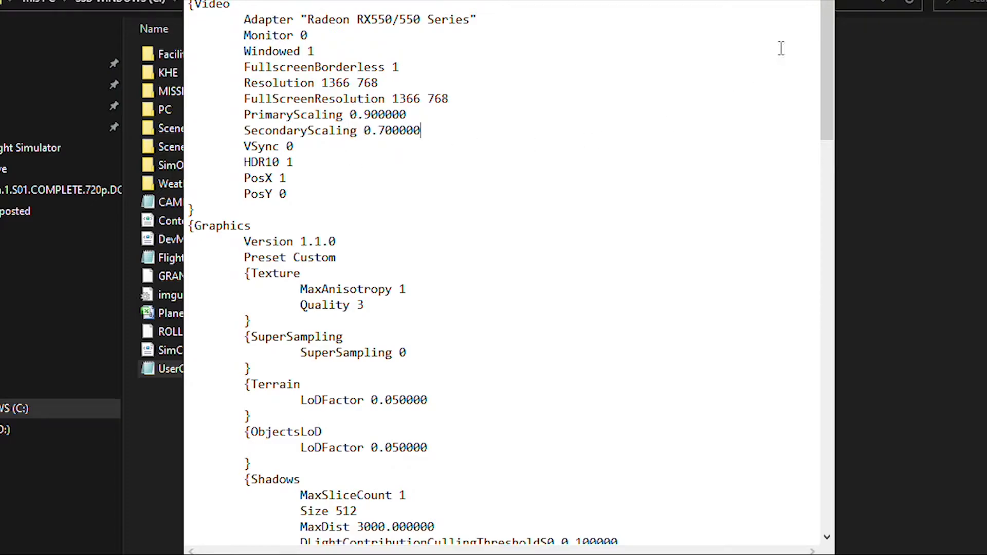
- Examine the LoDFactor entries under Terrain and ObjectsLoD in the Graphics section
{"action": "scroll", "coordinate": [827, 77], "scroll_direction": "down", "scroll_amount": 4}
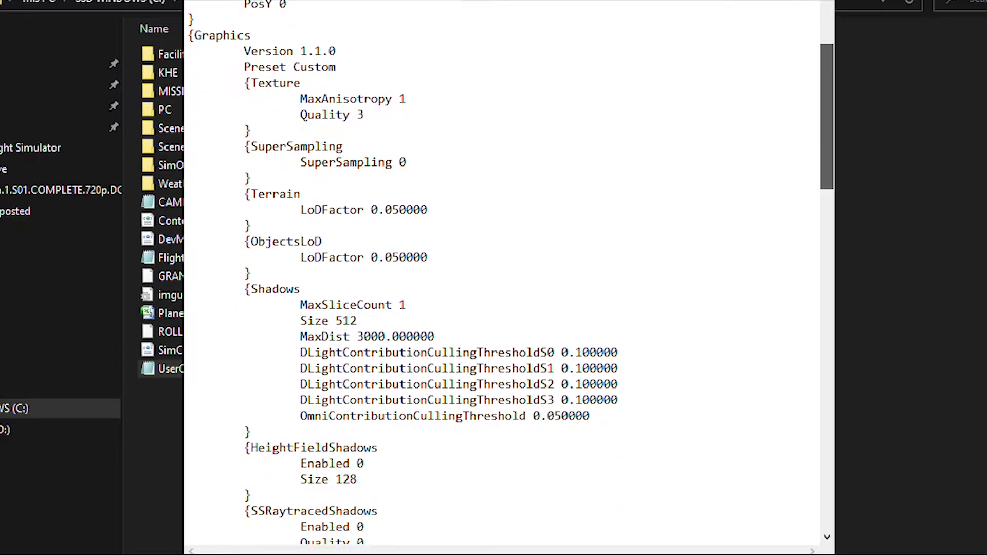
{"action": "scroll", "coordinate": [827, 103], "scroll_direction": "down", "scroll_amount": 2}
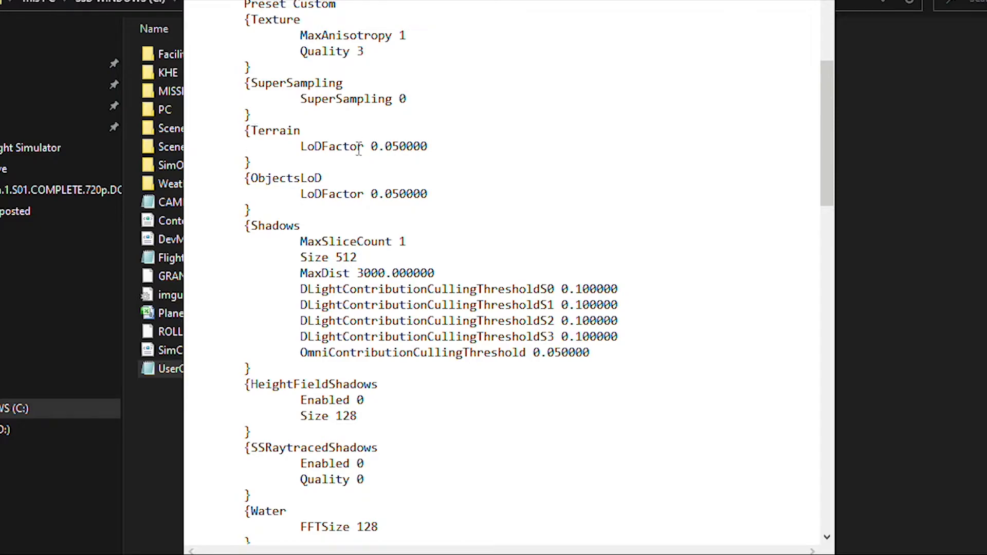
{"action": "left_click_drag", "start_coordinate": [359, 149], "coordinate": [435, 150]}
{"action": "left_click_drag", "start_coordinate": [364, 194], "coordinate": [441, 187]}
{"action": "left_click", "coordinate": [440, 188]}
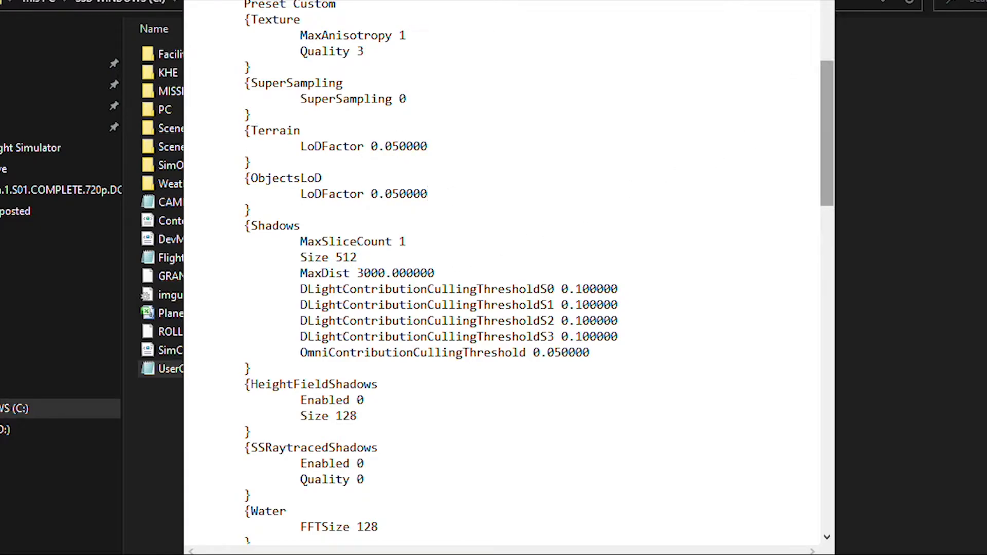
- Examine the Shadows block in the Graphics section, checking its MaxSliceCount, Size and MaxDist entries
{"action": "left_click_drag", "start_coordinate": [827, 128], "coordinate": [827, 156]}
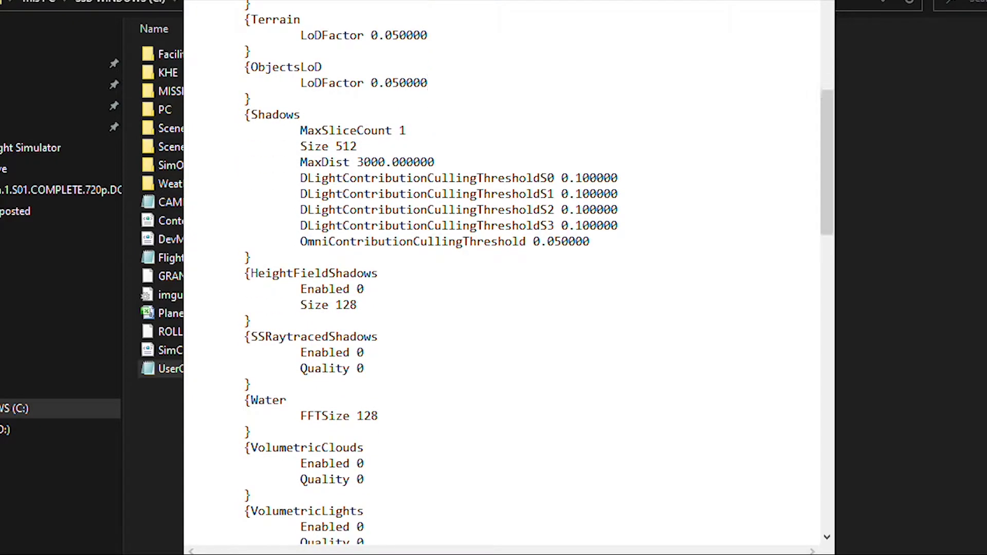
{"action": "left_click_drag", "start_coordinate": [251, 114], "coordinate": [400, 145]}
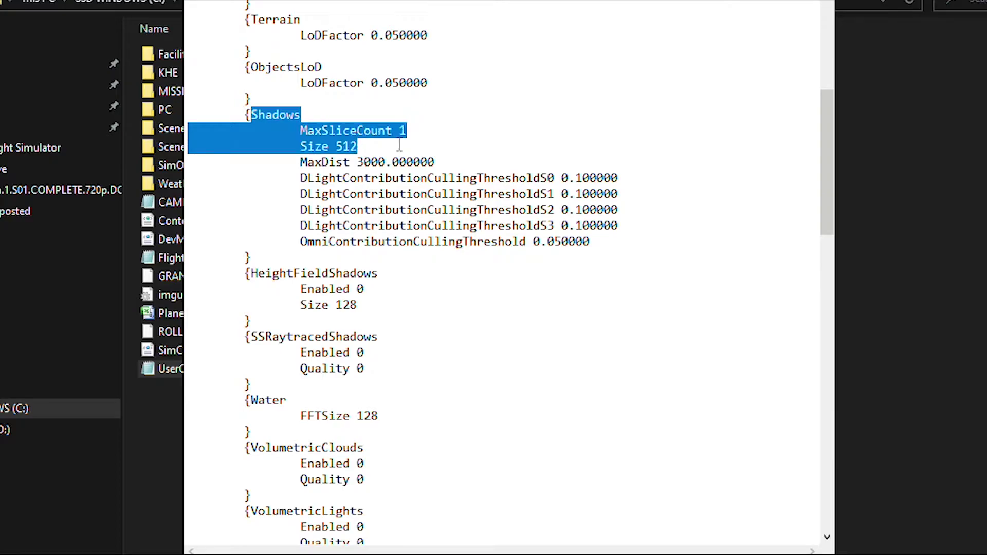
{"action": "left_click", "coordinate": [363, 161]}
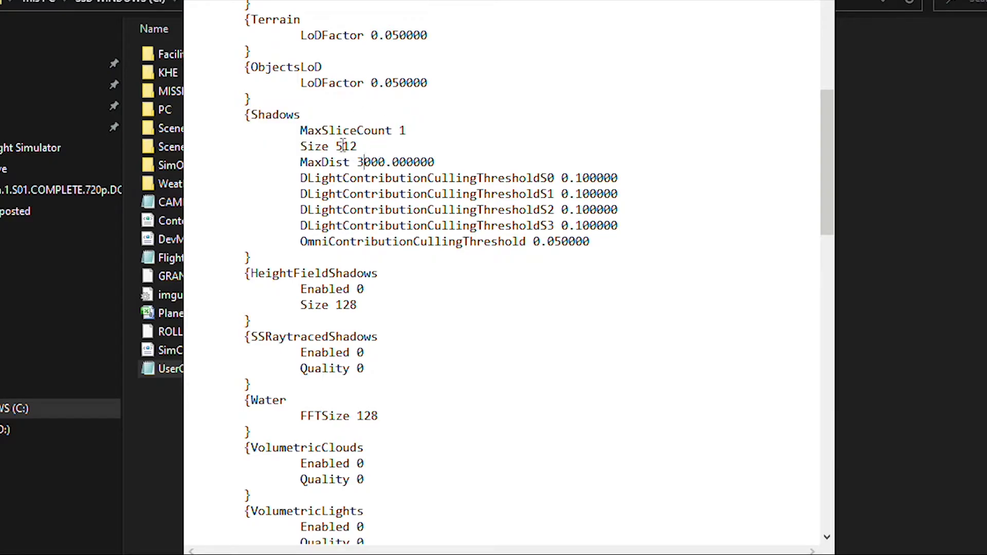
{"action": "left_click_drag", "start_coordinate": [336, 146], "coordinate": [360, 147]}
{"action": "left_click", "coordinate": [361, 146]}
{"action": "left_click", "coordinate": [395, 132]}
{"action": "left_click_drag", "start_coordinate": [395, 132], "coordinate": [442, 129]}
{"action": "left_click", "coordinate": [414, 133]}
{"action": "left_click_drag", "start_coordinate": [359, 163], "coordinate": [387, 164]}
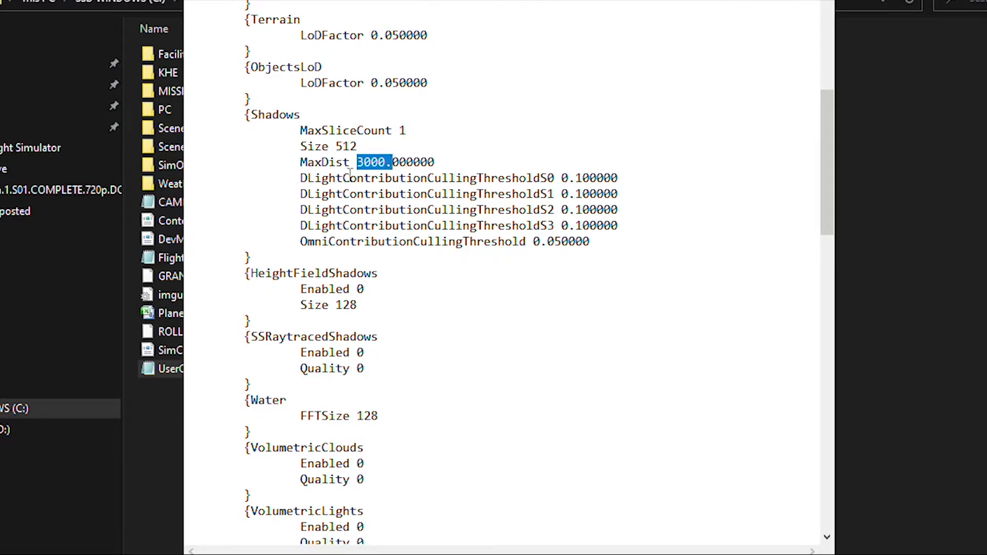
{"action": "key", "text": "Left"}
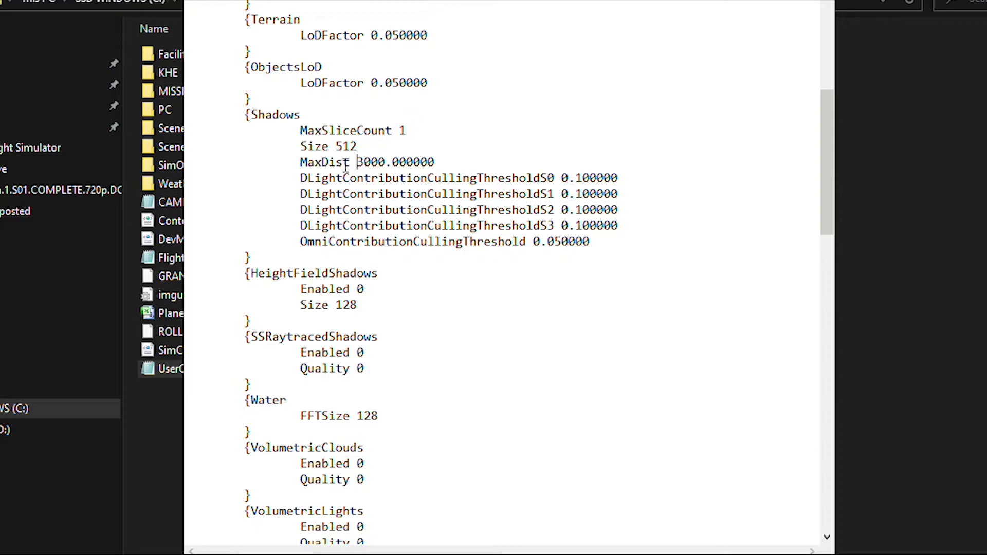
- Review the Enabled and Quality entries of the blocks from HeightFieldShadows through VolumetricLights
{"action": "left_click_drag", "start_coordinate": [828, 164], "coordinate": [828, 190]}
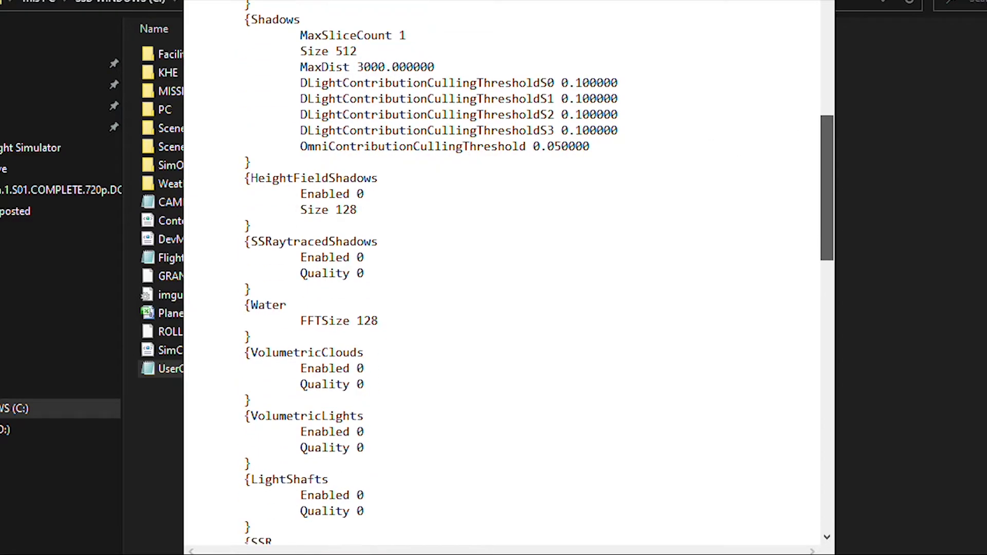
{"action": "scroll", "coordinate": [509, 278], "scroll_direction": "down", "scroll_amount": 1}
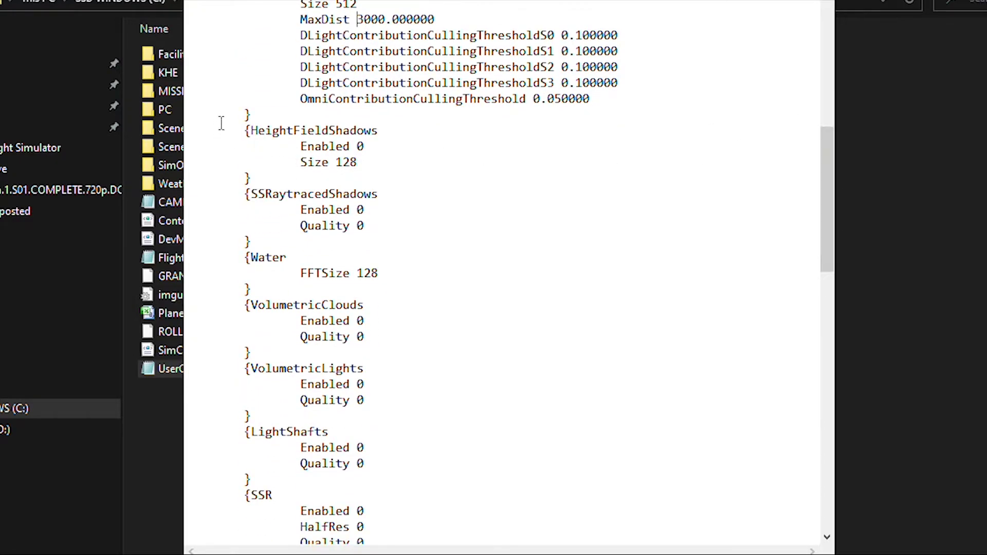
{"action": "left_click_drag", "start_coordinate": [221, 123], "coordinate": [447, 412]}
{"action": "left_click", "coordinate": [446, 411]}
{"action": "scroll", "coordinate": [791, 206], "scroll_direction": "down", "scroll_amount": 1}
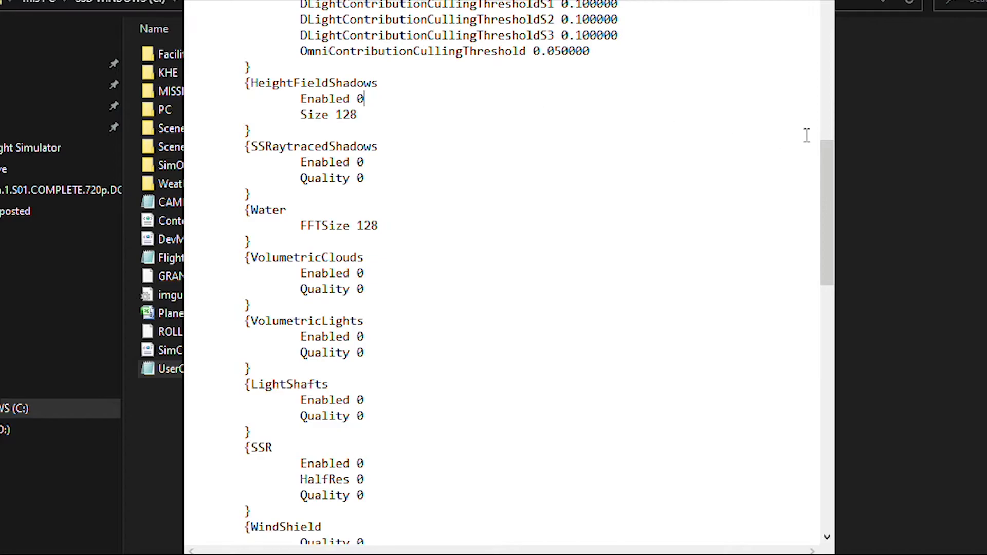
- Examine the Buildings block's Enabled and Quality entries in the Graphics section
{"action": "left_click_drag", "start_coordinate": [827, 147], "coordinate": [827, 357]}
{"action": "left_click_drag", "start_coordinate": [237, 93], "coordinate": [382, 257]}
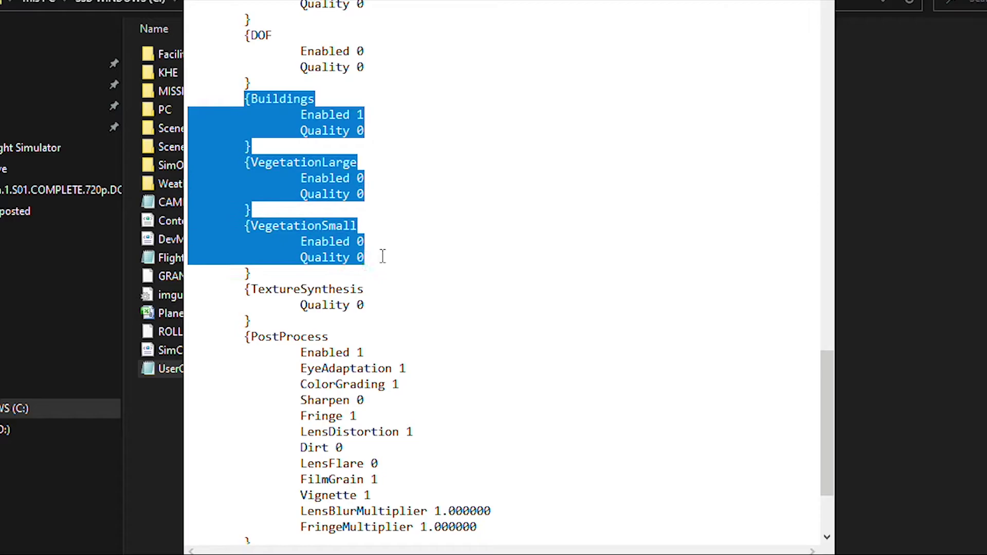
{"action": "left_click", "coordinate": [381, 165]}
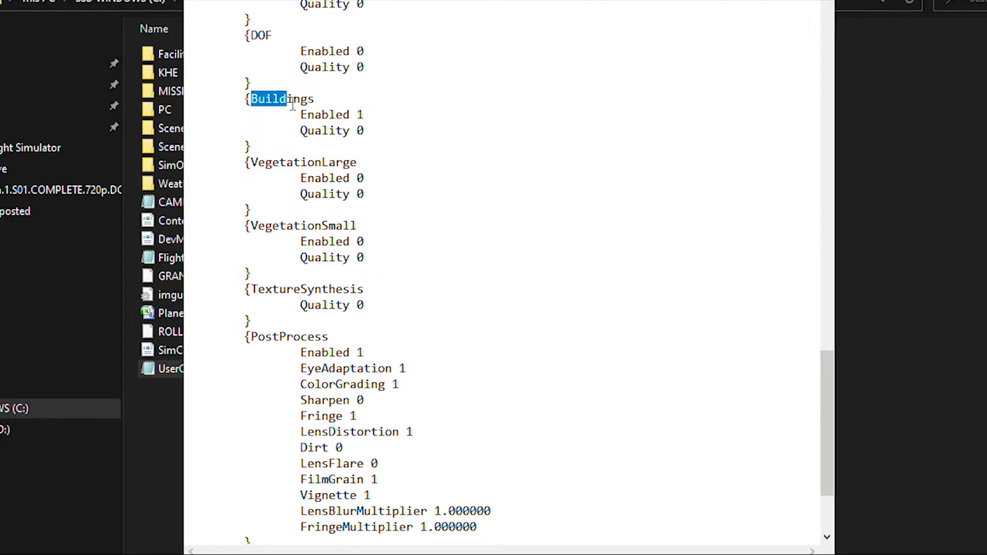
{"action": "left_click_drag", "start_coordinate": [293, 105], "coordinate": [304, 115]}
{"action": "left_click", "coordinate": [388, 111]}
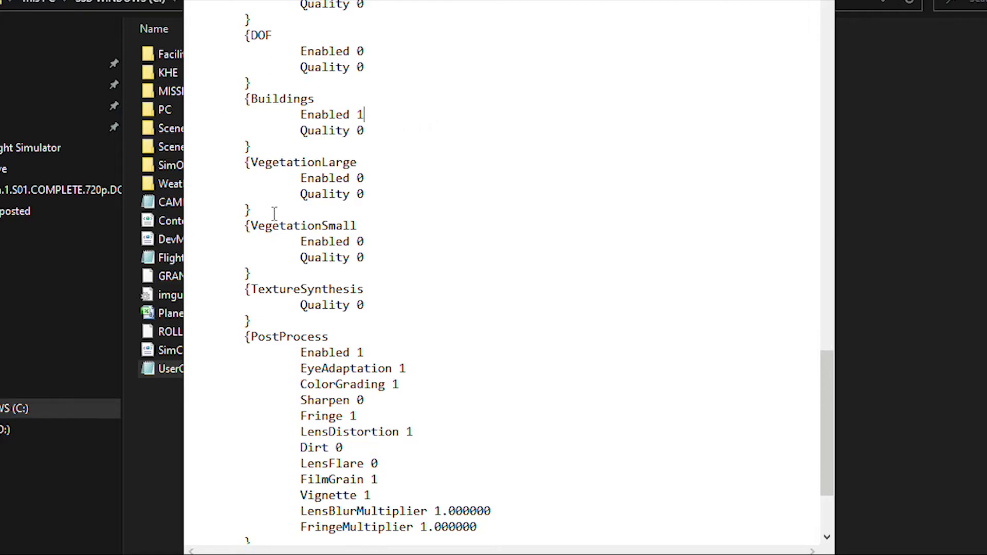
- Examine the Enabled and Quality entries under VegetationLarge and VegetationSmall
{"action": "left_click_drag", "start_coordinate": [251, 162], "coordinate": [379, 242]}
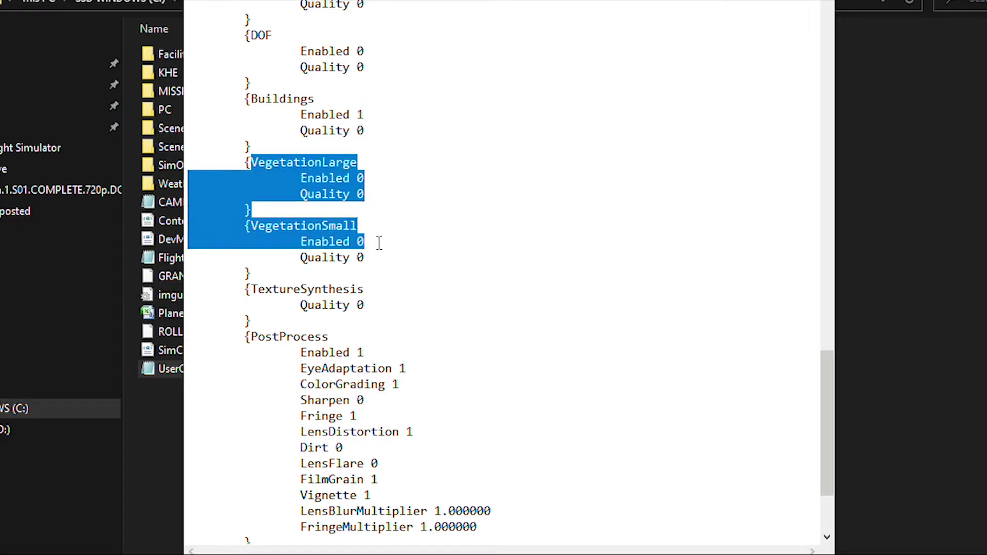
{"action": "left_click", "coordinate": [379, 246]}
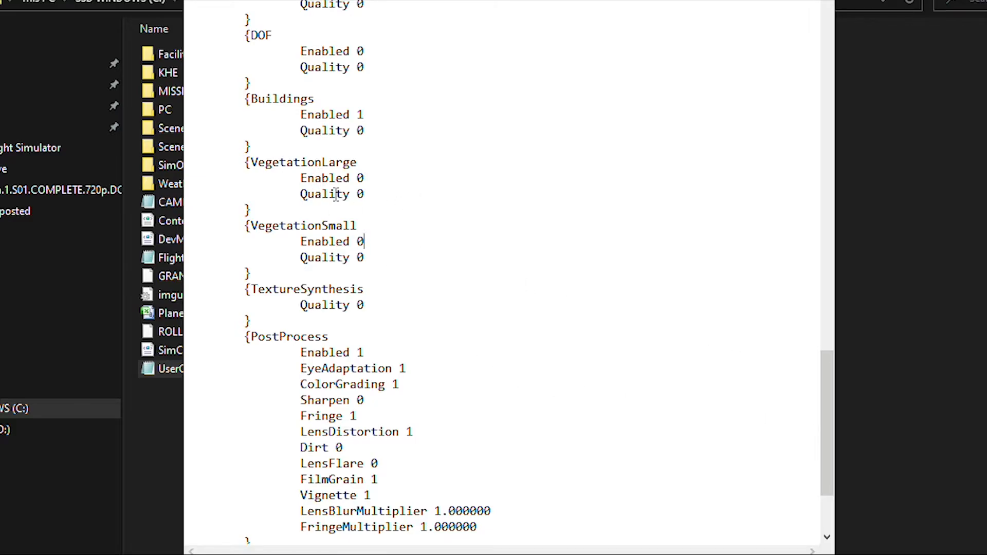
{"action": "left_click_drag", "start_coordinate": [248, 163], "coordinate": [374, 234]}
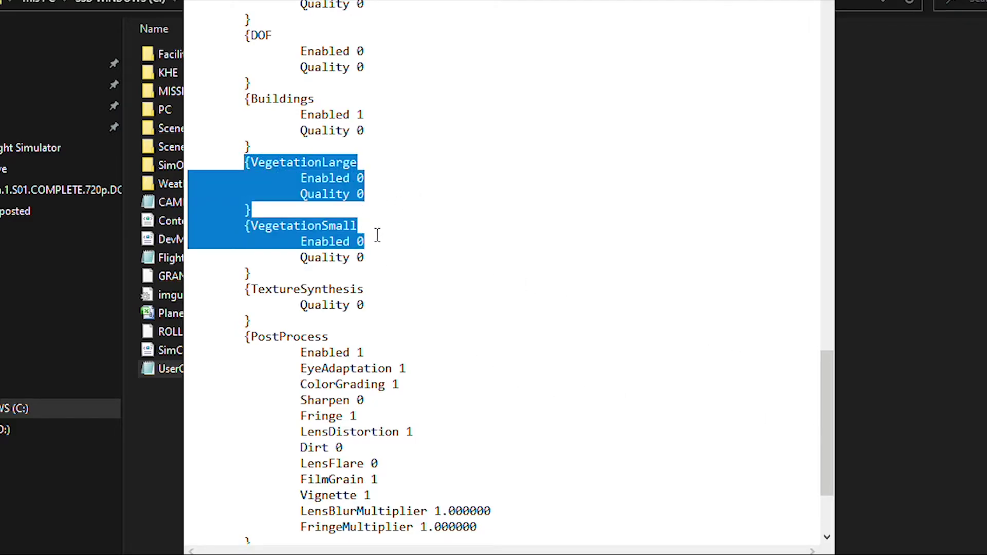
{"action": "left_click", "coordinate": [463, 253]}
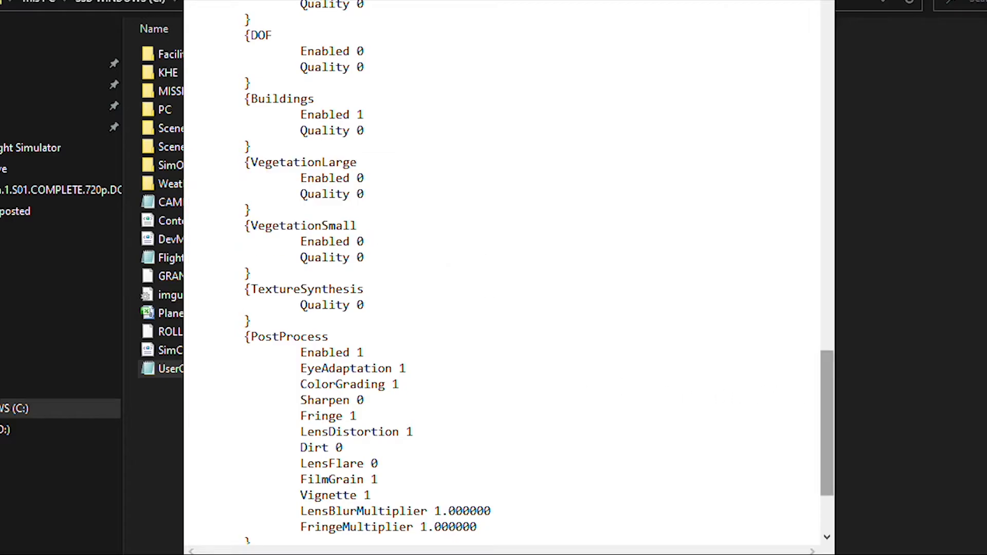
- Review all entries of the PostProcess block, from Enabled down to FringeMultiplier
{"action": "scroll", "coordinate": [796, 395], "scroll_direction": "down", "scroll_amount": 3}
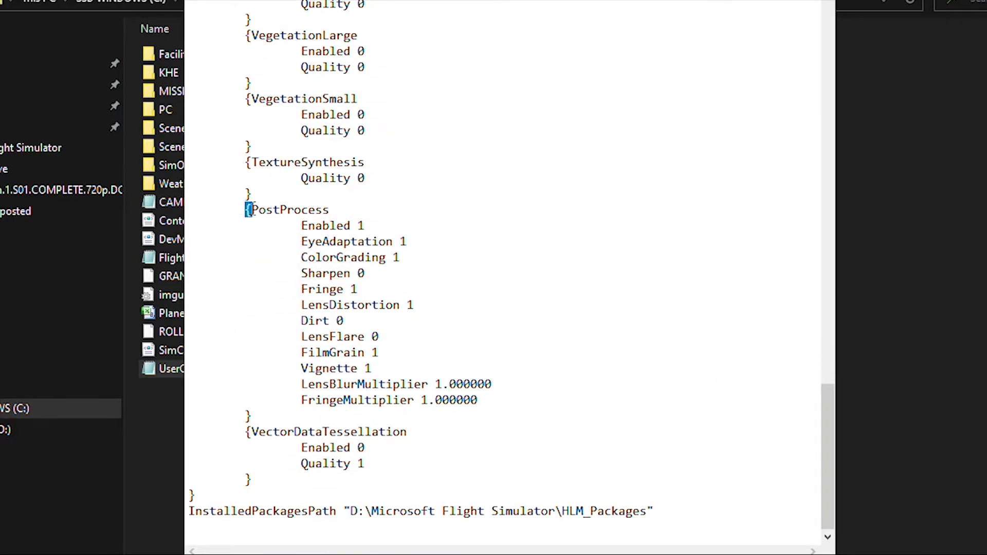
{"action": "left_click_drag", "start_coordinate": [248, 210], "coordinate": [518, 404]}
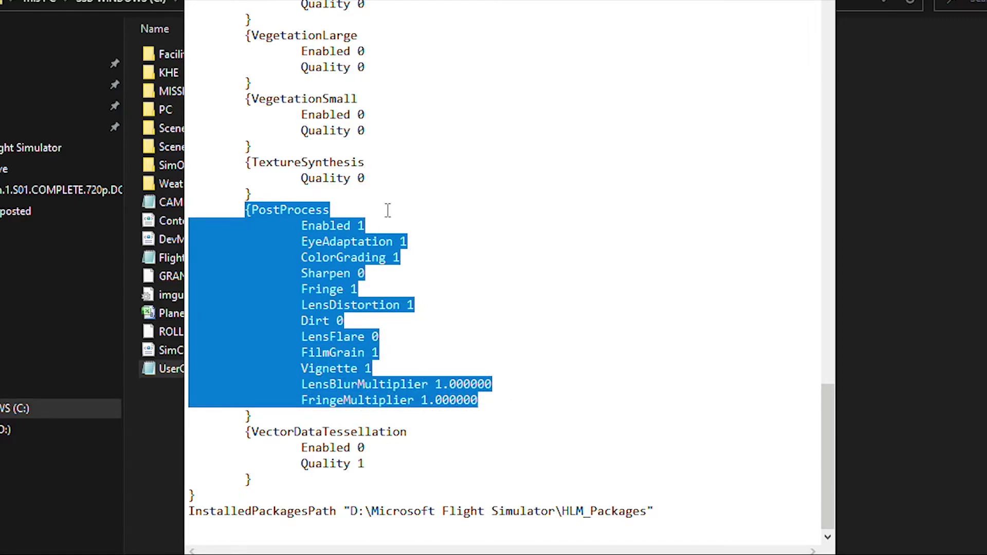
{"action": "left_click", "coordinate": [474, 303]}
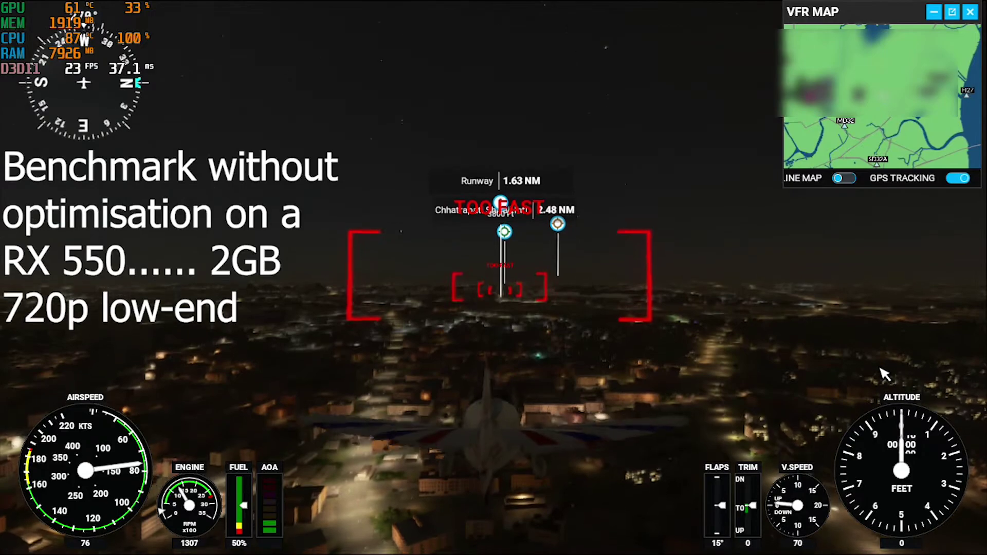
- Switch to Microsoft Flight Simulator and extend the aircraft's flaps to 8° during the night landing approach
{"action": "key", "text": "ctrl+shift+backslash"}
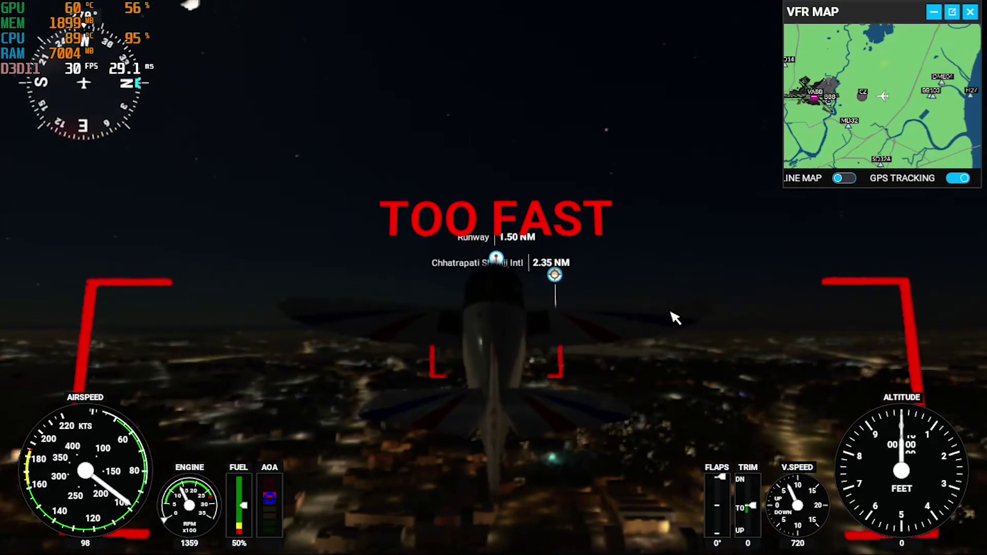
{"action": "key", "text": "F7"}
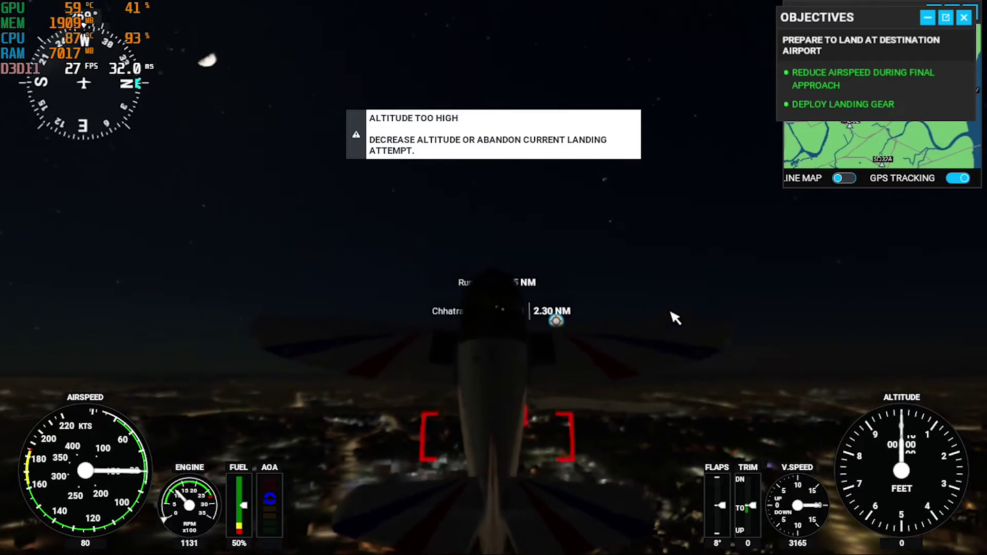
{"action": "key", "text": "F7"}
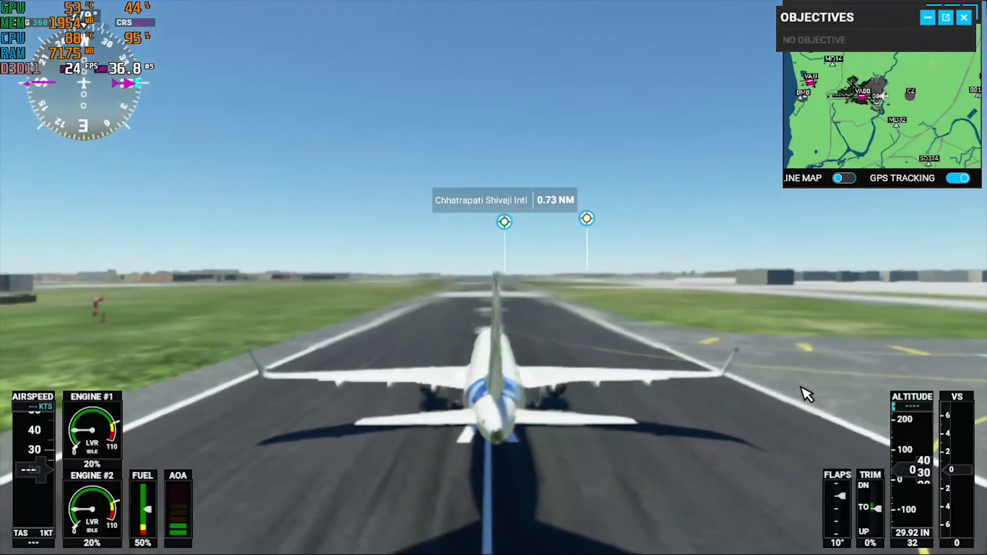
- Release the parking brake of the airliner standing on the runway
{"action": "key", "text": "ctrl+KP_Delete"}
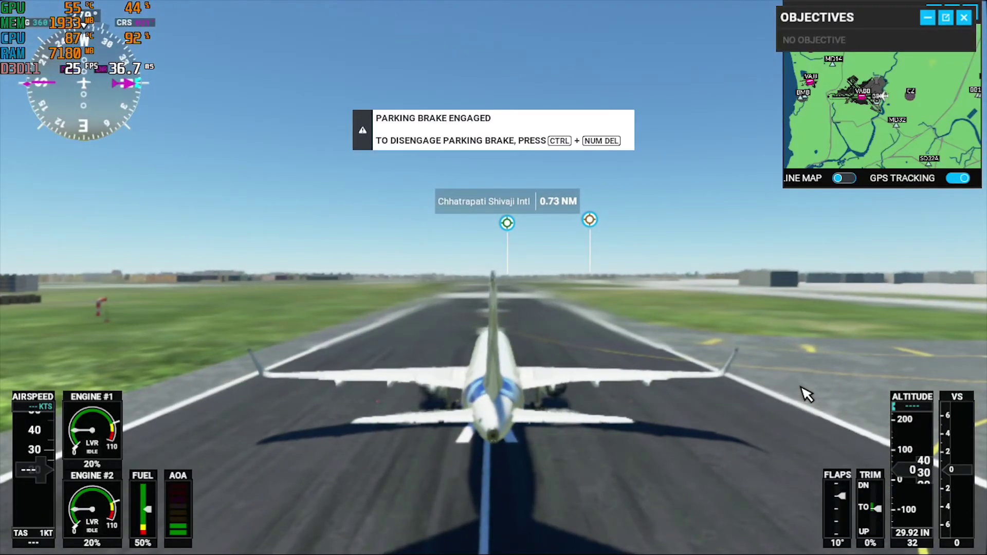